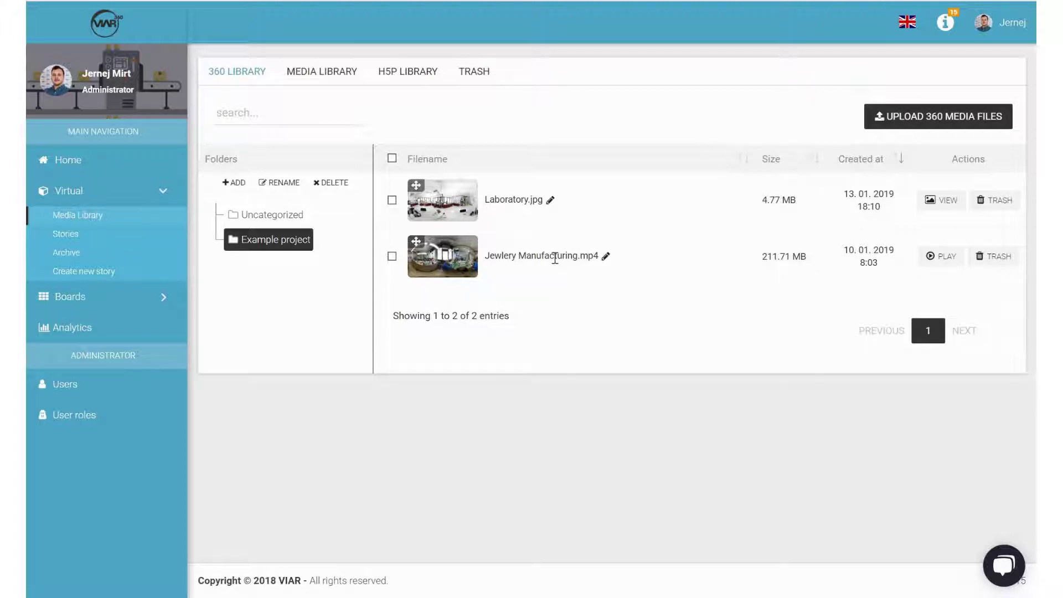
Step: Create a story folder named DEMO from the stories list and open it
click(67, 235)
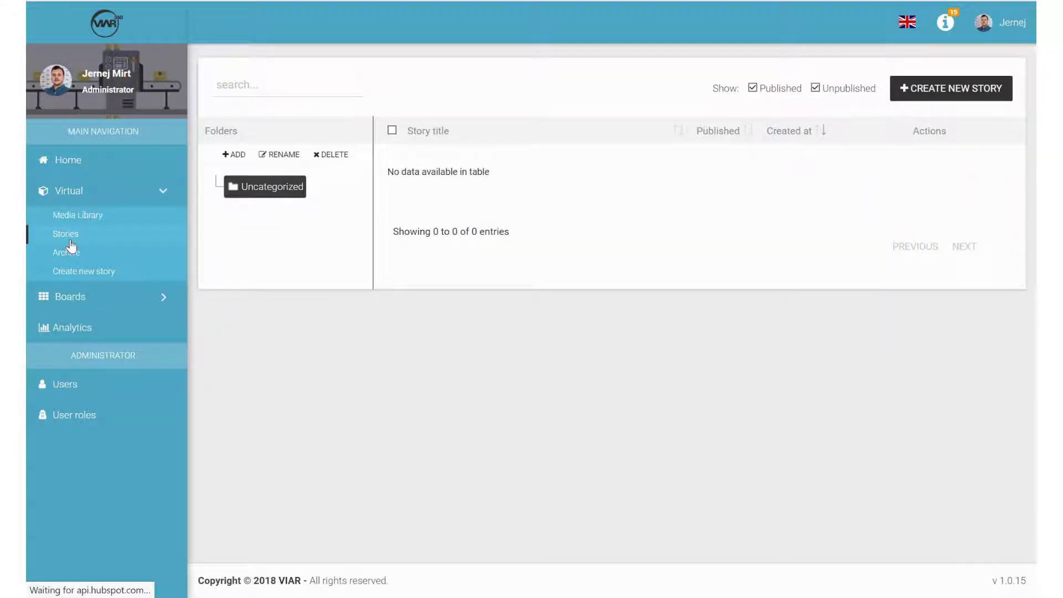
click(238, 154)
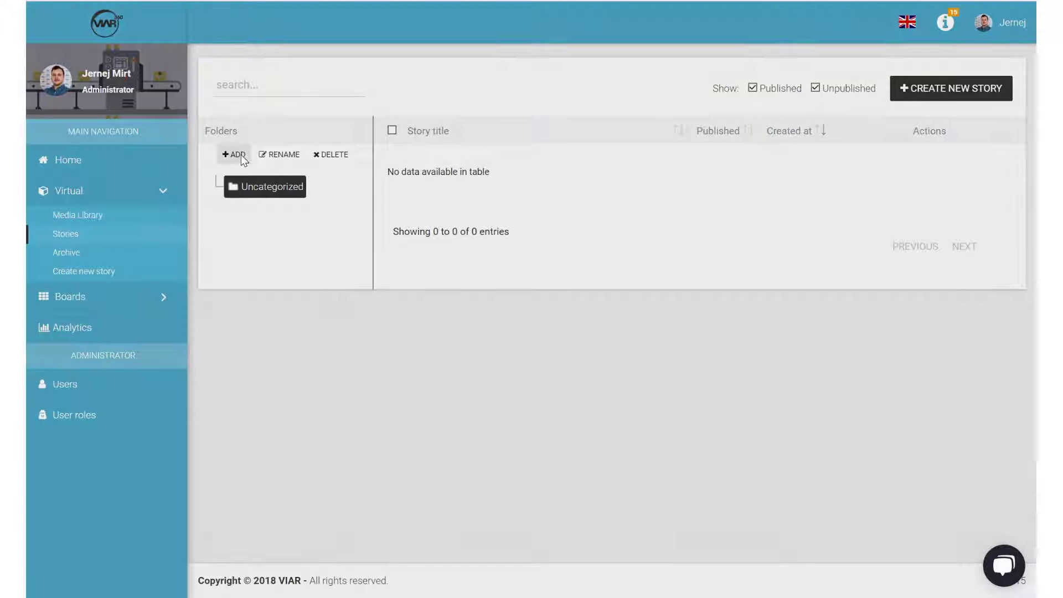
click(379, 214)
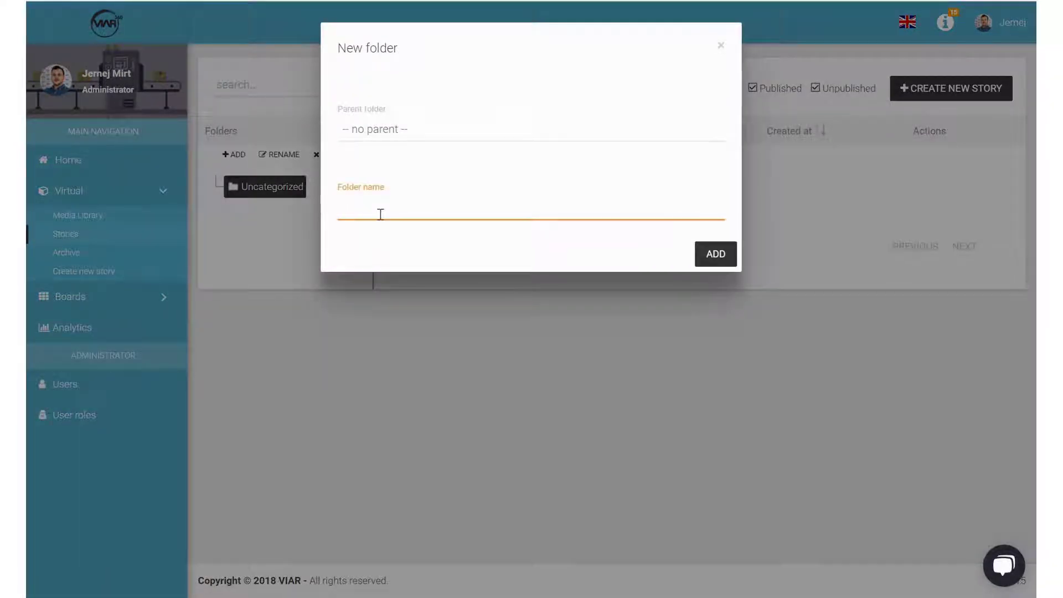
text(DEMO)
click(717, 253)
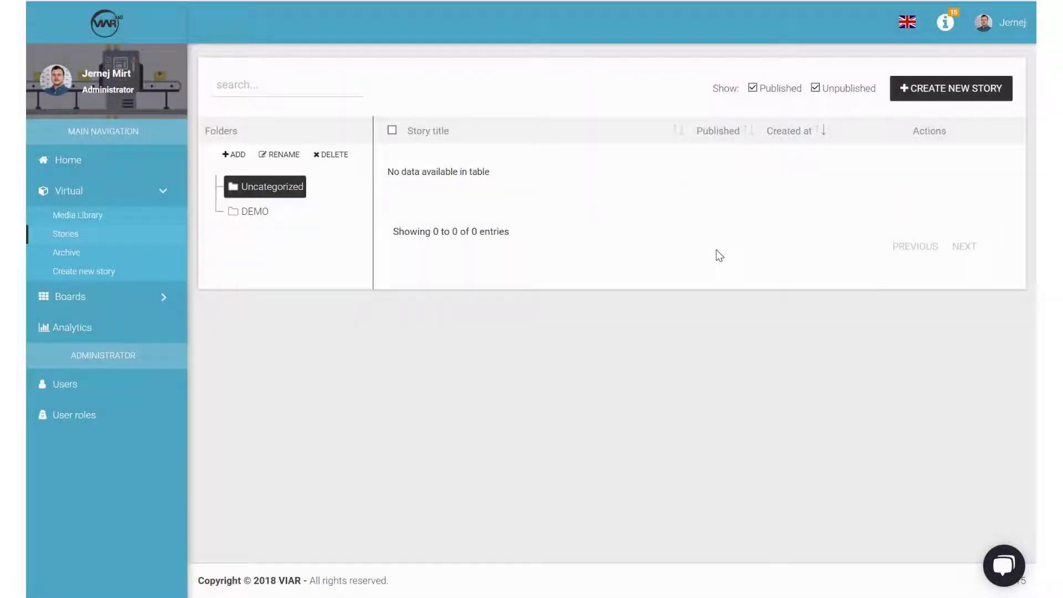
click(252, 212)
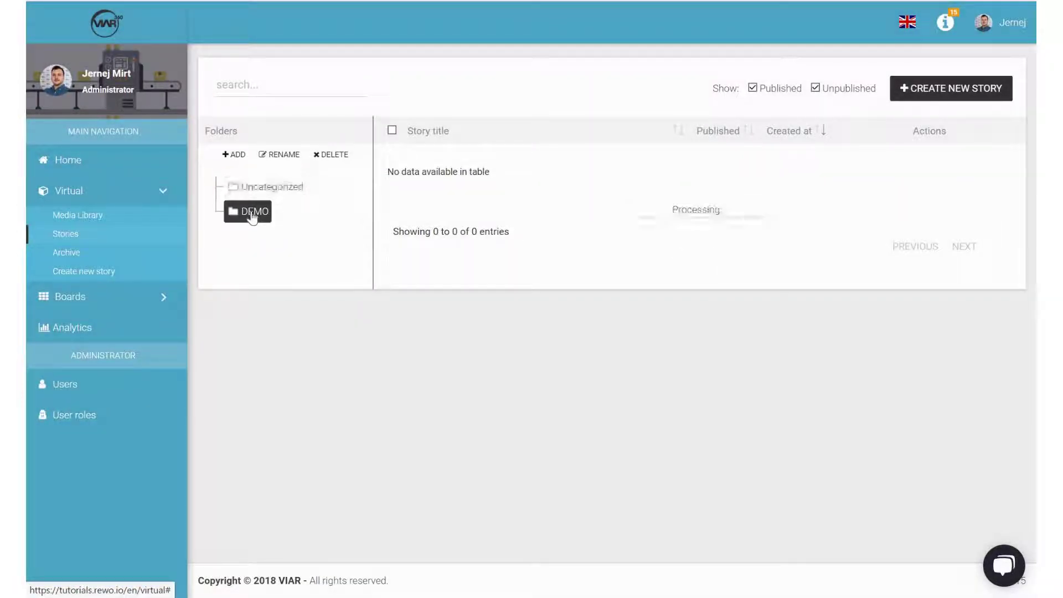
Step: Start a new story titled DEMO, described 'This is the description', with public access
click(944, 93)
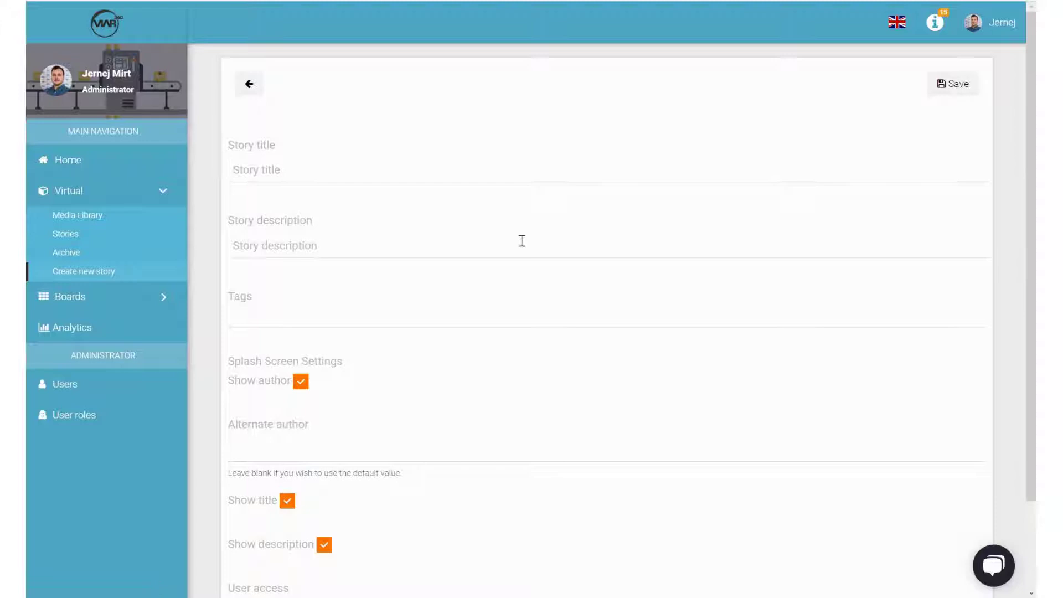
click(300, 175)
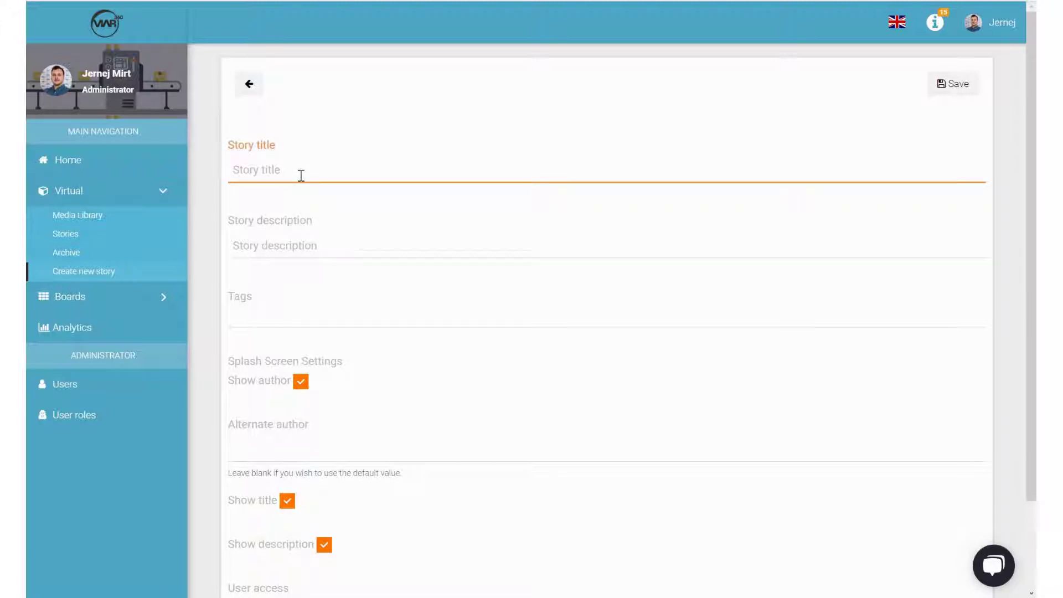
text(DEMO)
click(311, 248)
text(Th)
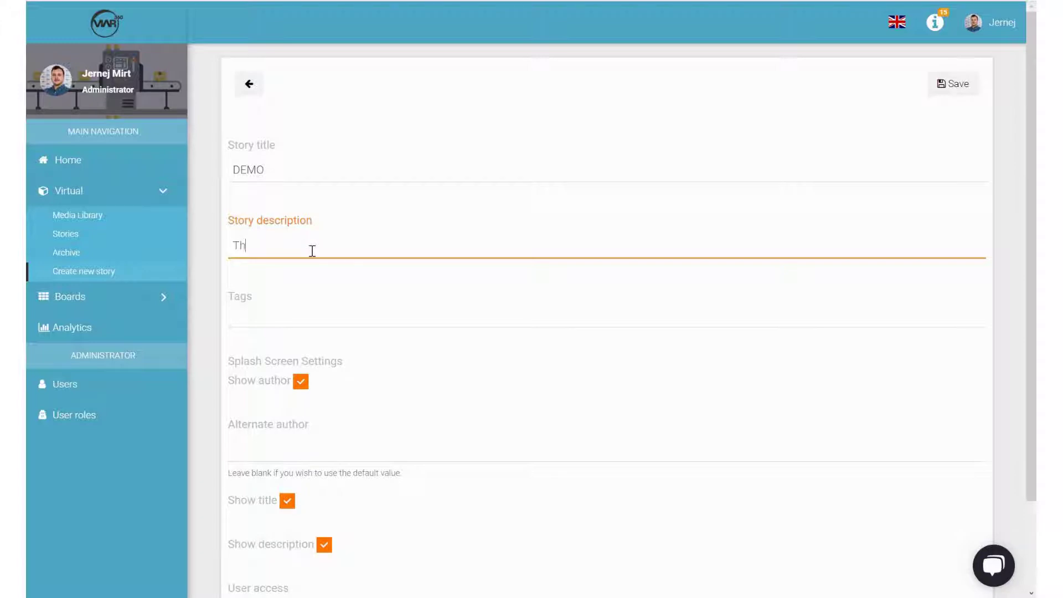
text(is is the descriptio)
text(n)
click(216, 281)
scroll(213, 324, down, 1)
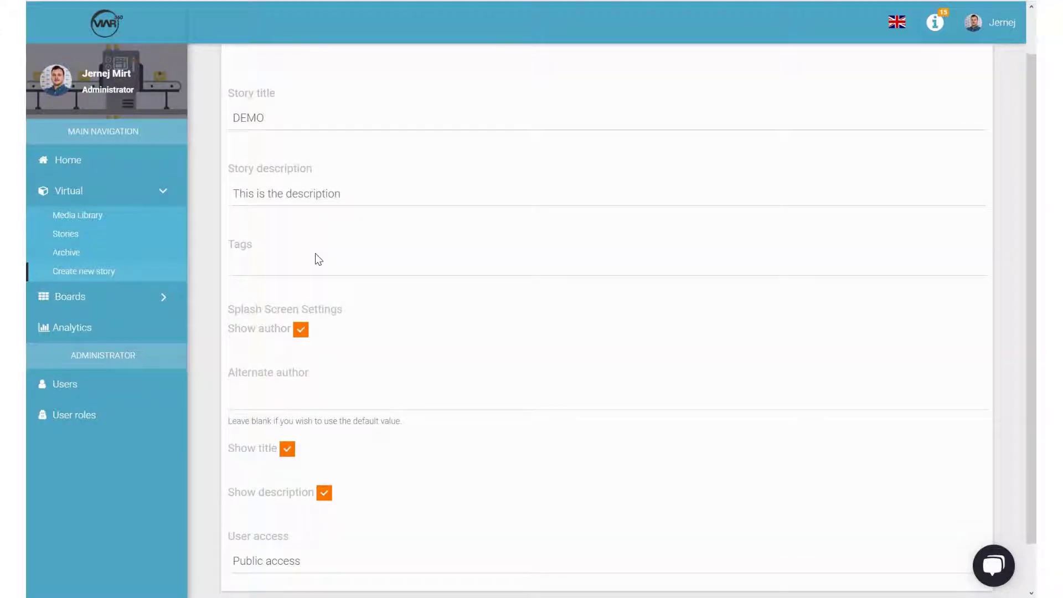
scroll(315, 253, down, 1)
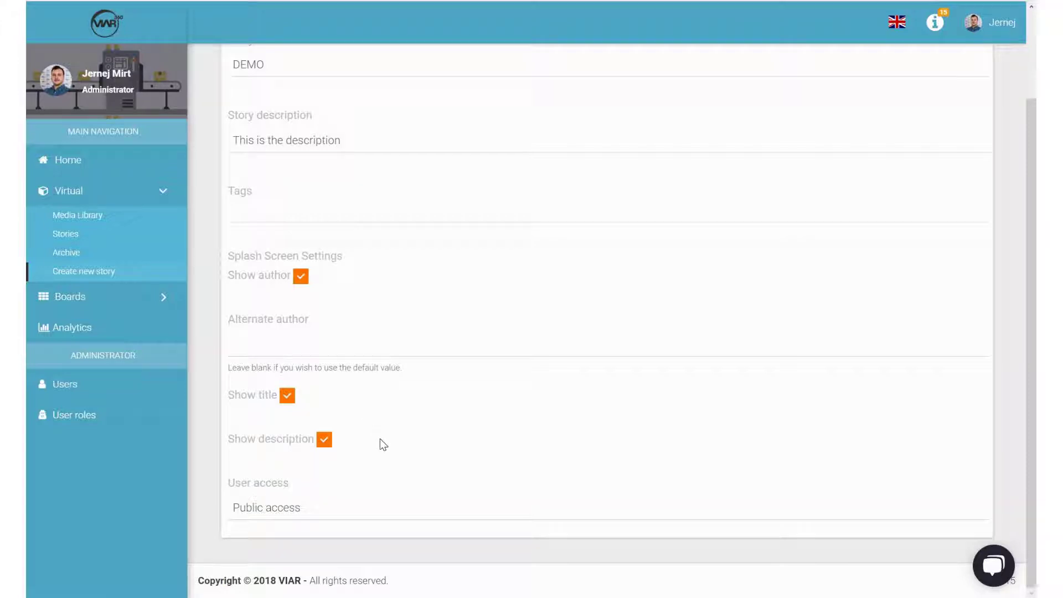
click(320, 509)
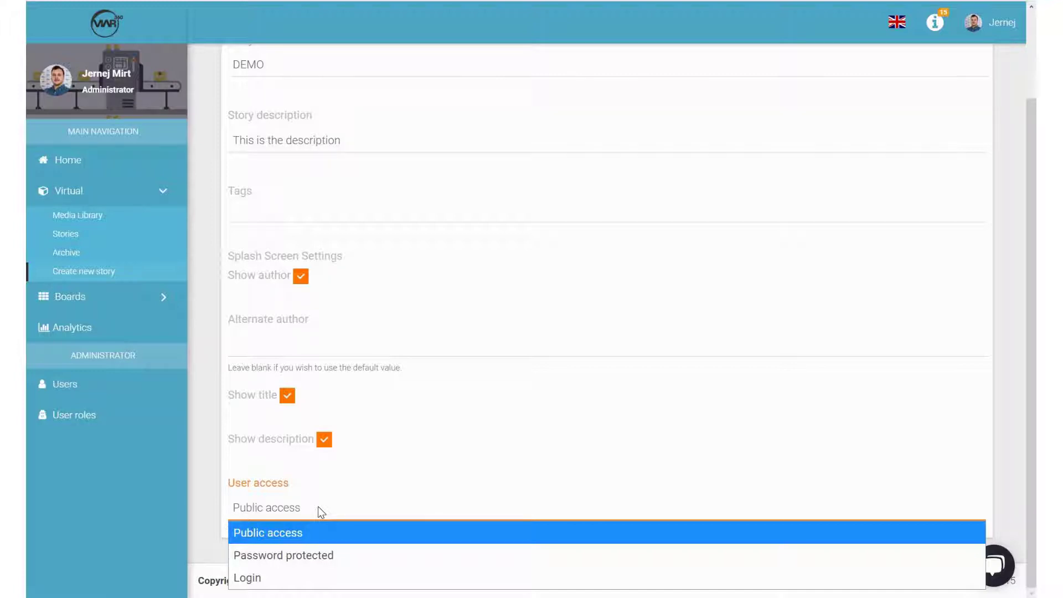
click(431, 472)
scroll(810, 325, up, 3)
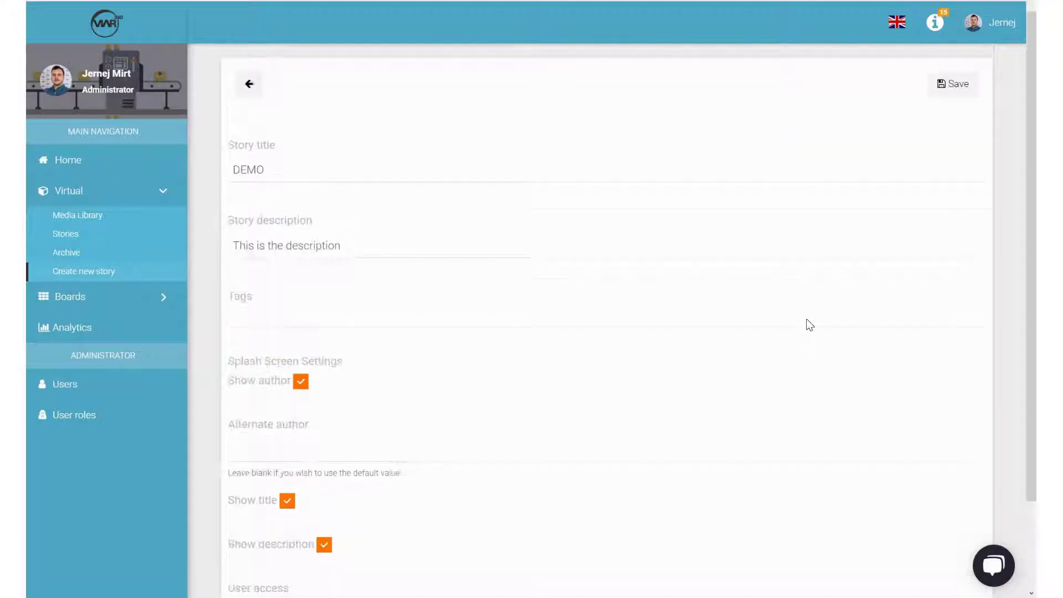
Step: Save the new DEMO story
click(944, 87)
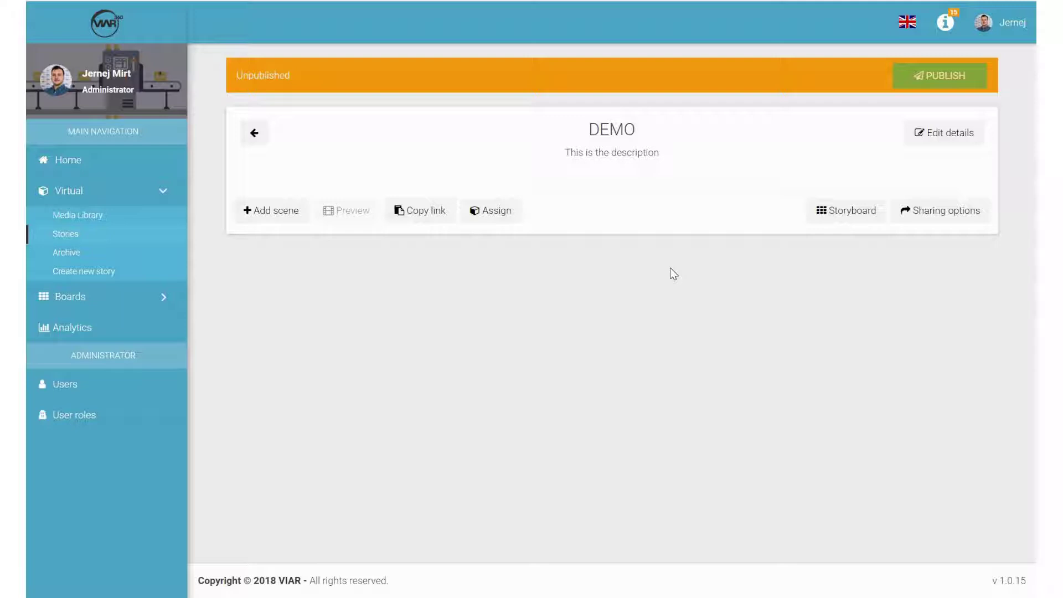
Step: Add Laboratory.jpg and Jewlery Manufacturing.mp4 from Example project as the story's scenes
click(265, 214)
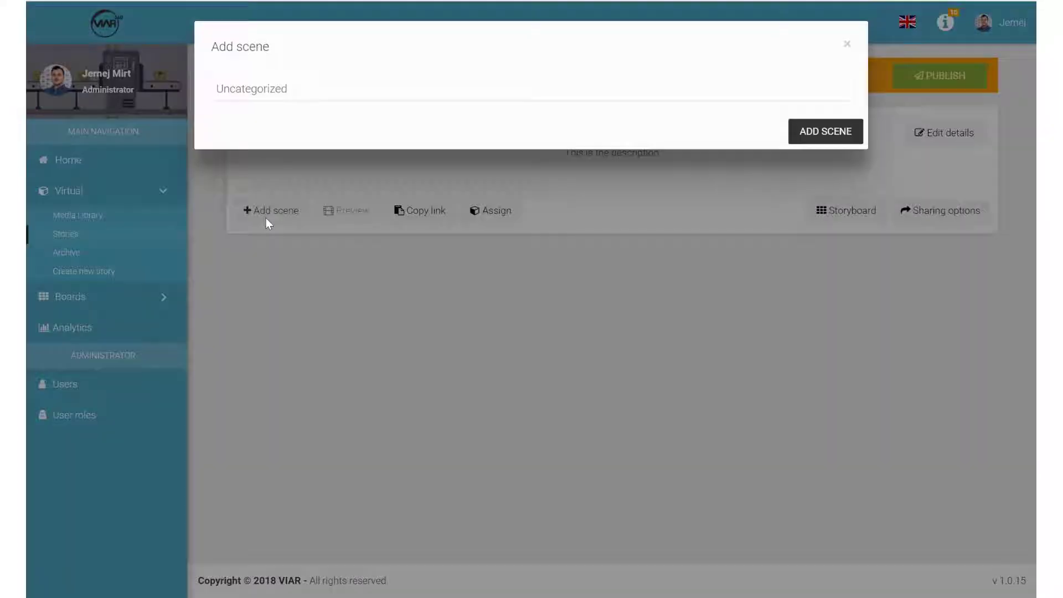
click(363, 97)
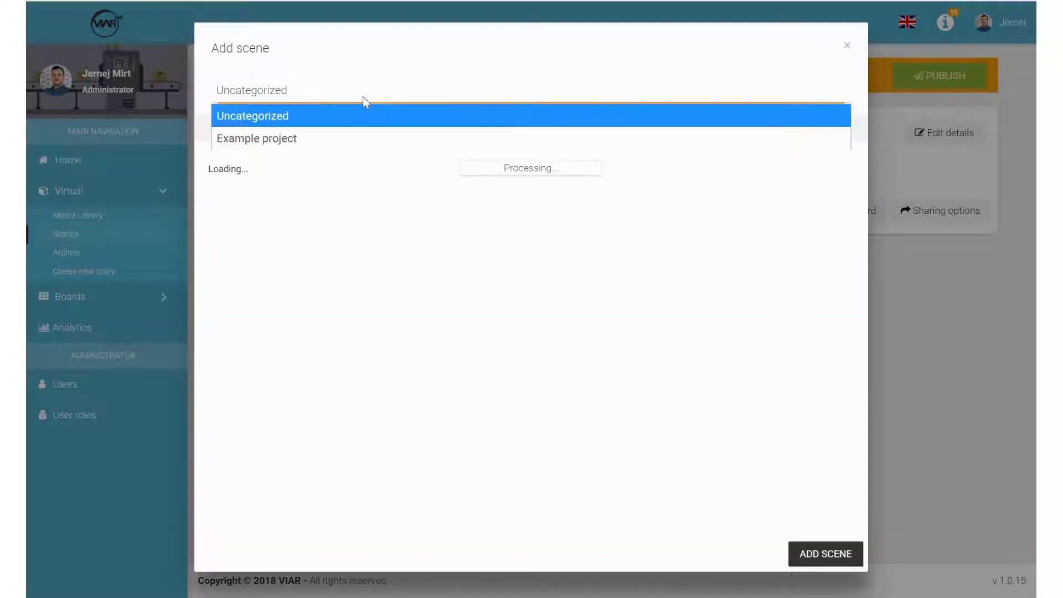
click(329, 139)
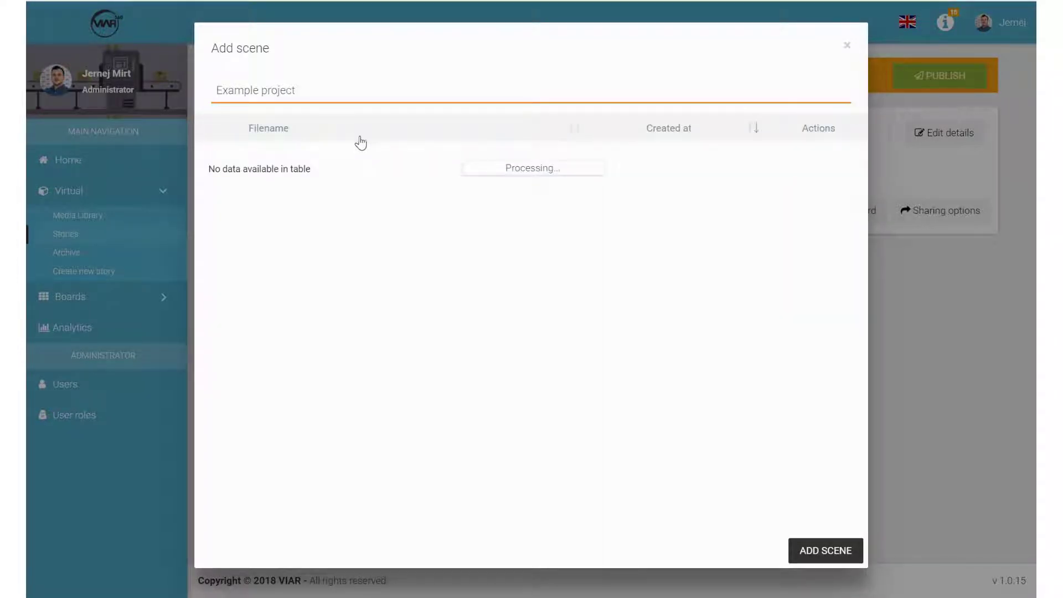
click(818, 170)
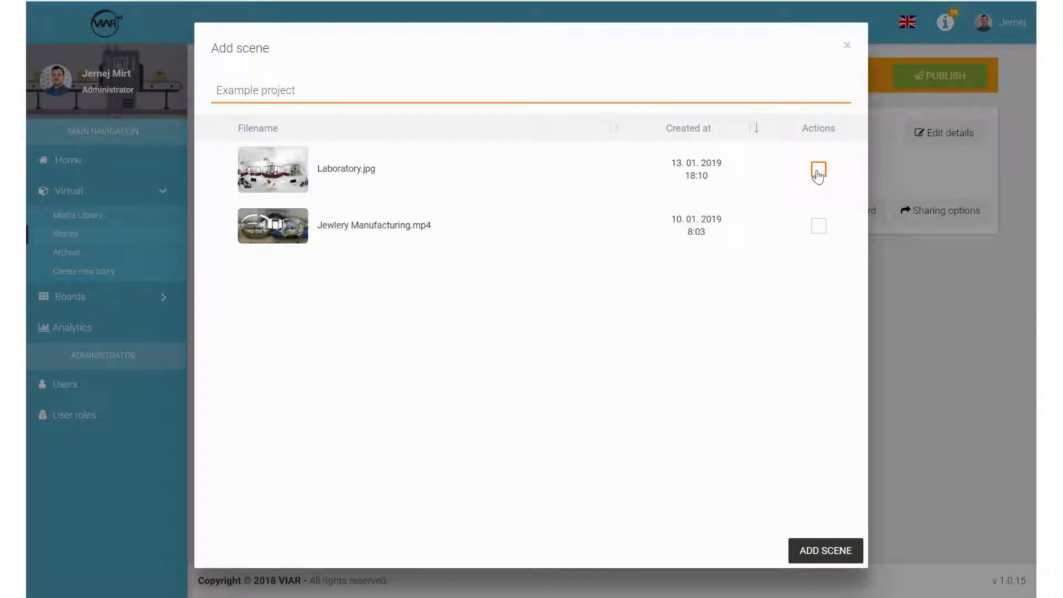
click(818, 224)
click(823, 551)
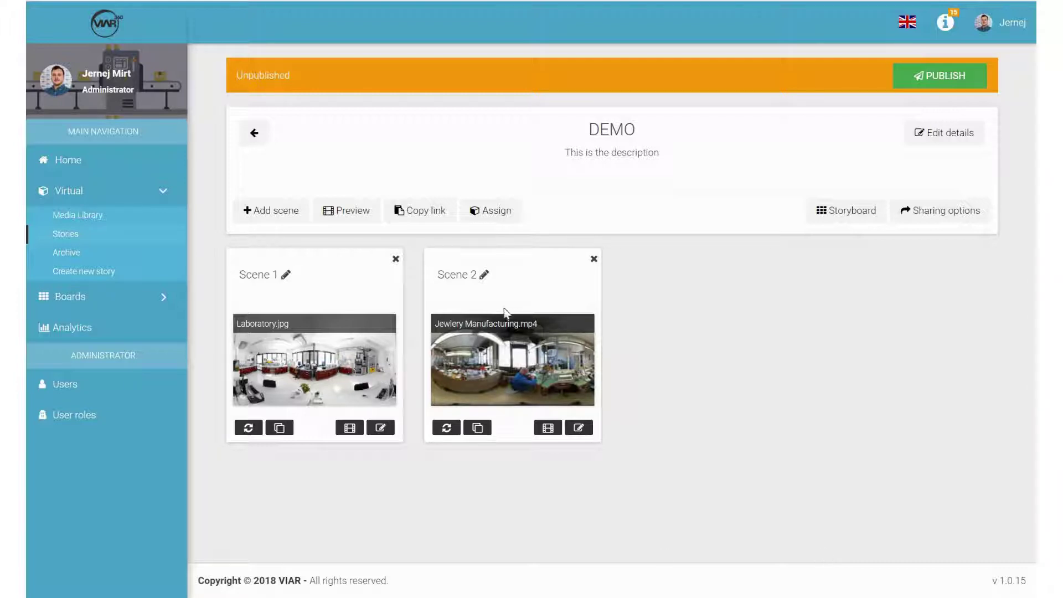
Step: In the storyboard, place Scene 1 lower left and Scene 2 higher to its right
click(850, 214)
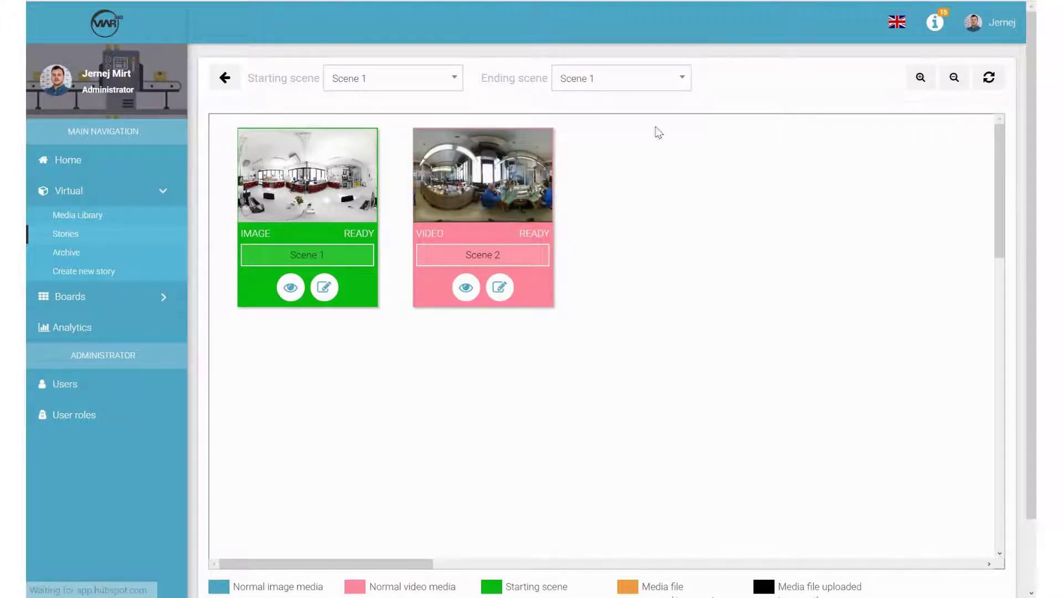
drag(465, 191, 541, 233)
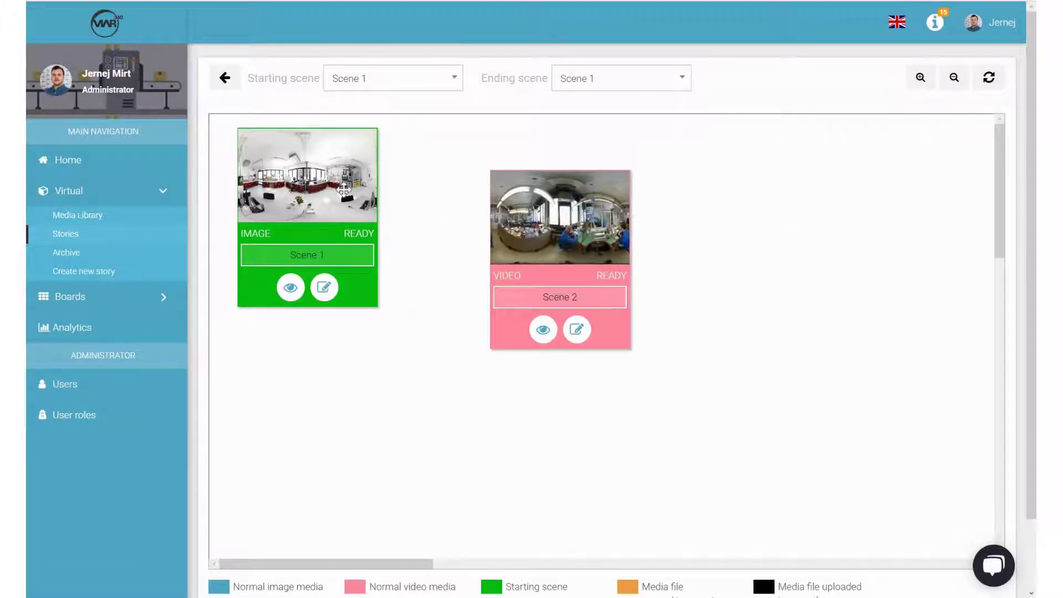
drag(344, 200, 399, 322)
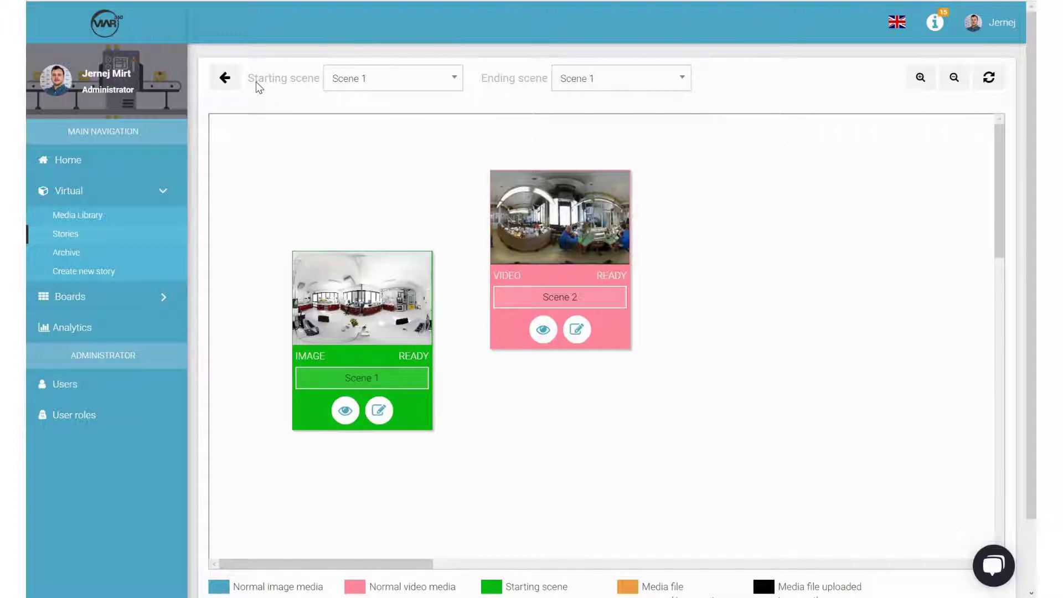